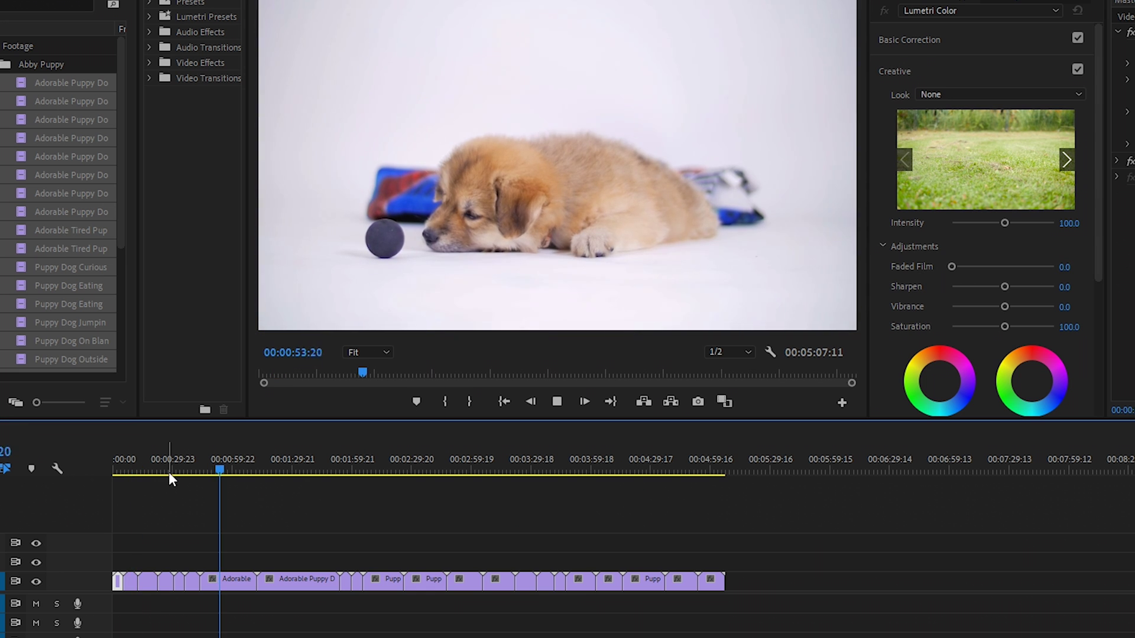
# Set the puppy clip's Position X to 811, collapse the Abby Puppy bin, and select the 1080p sequence
pyautogui.click(236, 577)
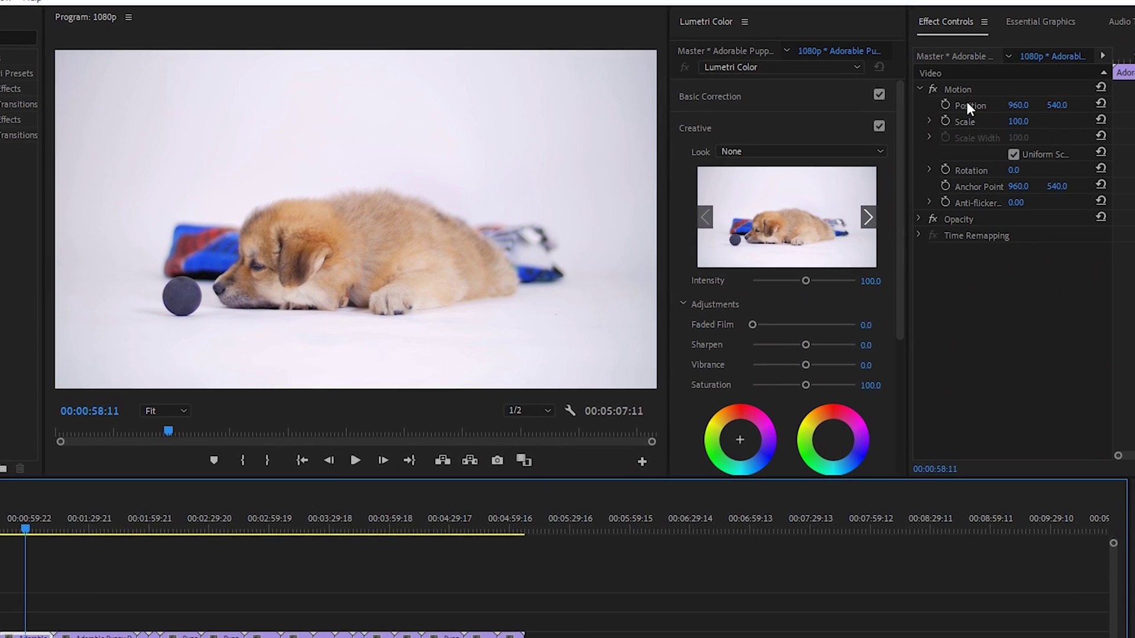
pyautogui.moveTo(1039, 95)
pyautogui.mouseDown()
pyautogui.moveTo(1005, 96)
pyautogui.moveTo(1040, 115)
pyautogui.moveTo(997, 115)
pyautogui.moveTo(1029, 115)
pyautogui.mouseUp()
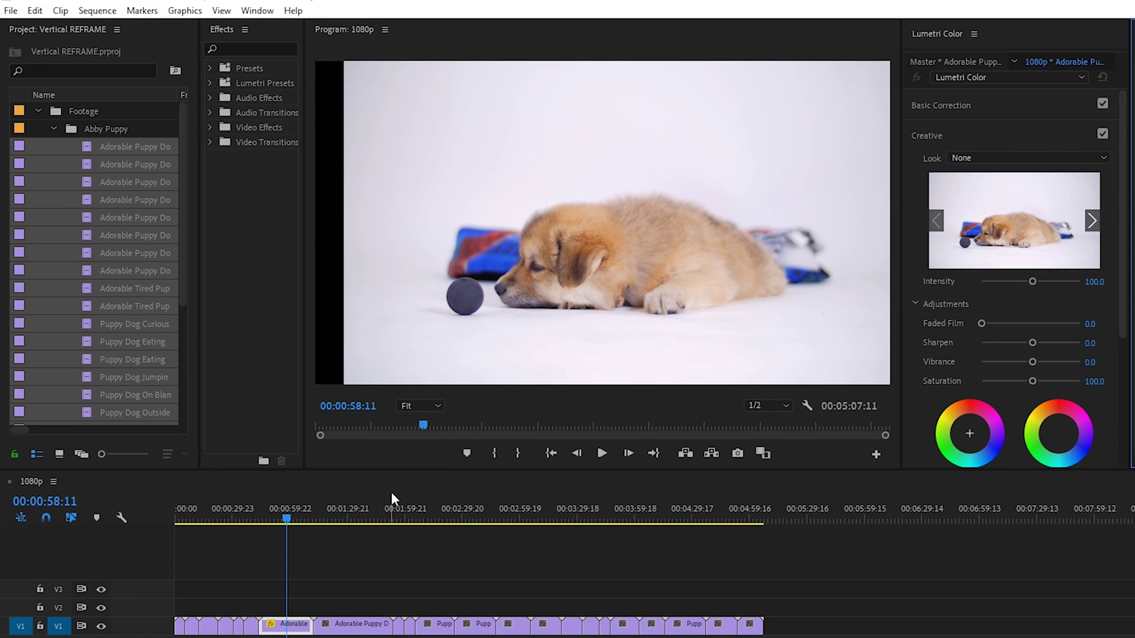
pyautogui.click(53, 127)
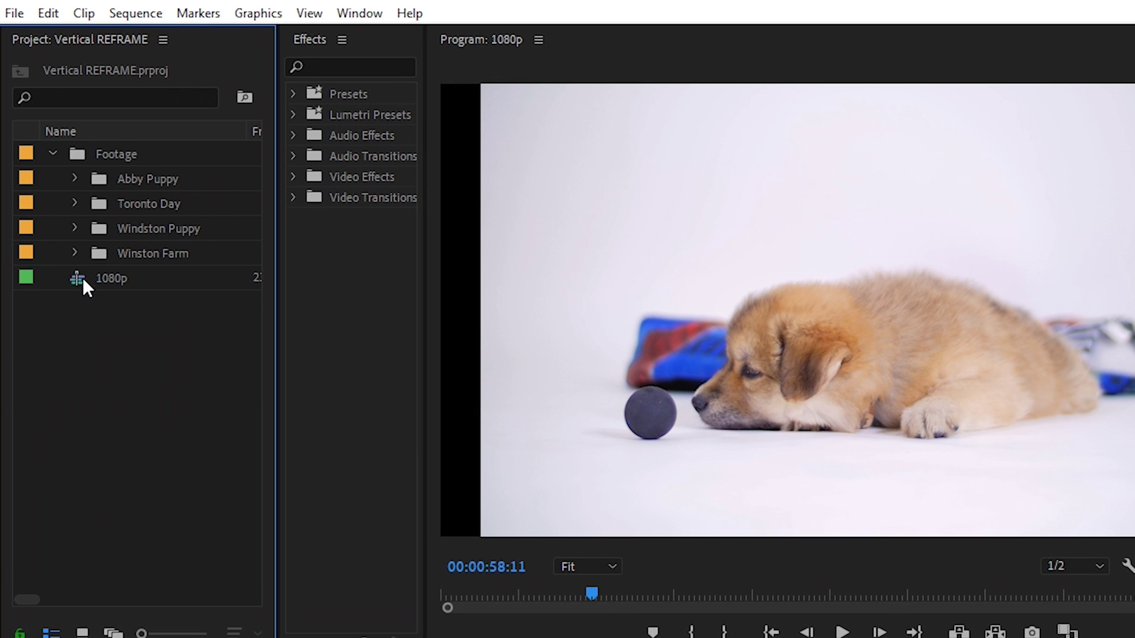
pyautogui.click(60, 198)
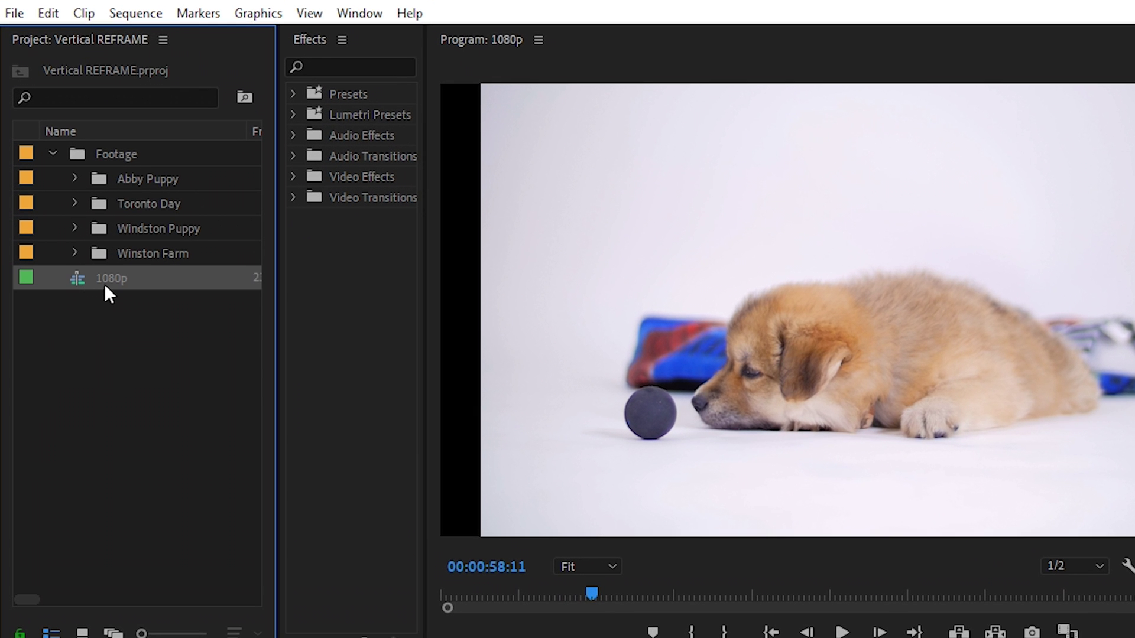
# Auto Reframe the 1080p sequence to Vertical 9:16 with the Default motion preset, clips not nested
pyautogui.rightClick(104, 284)
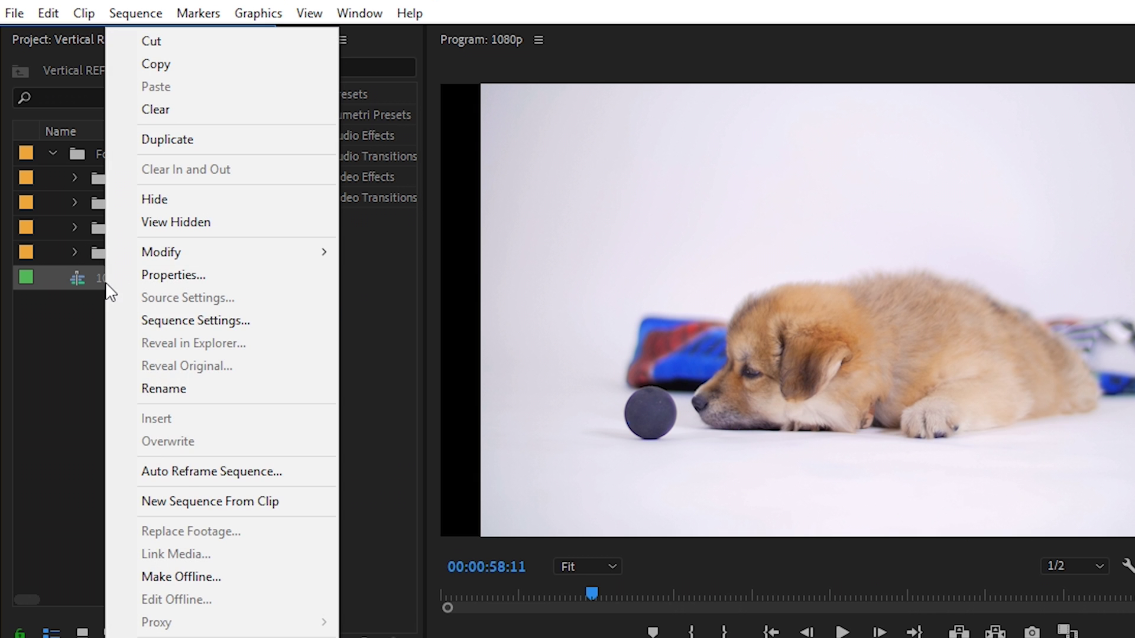
pyautogui.click(180, 473)
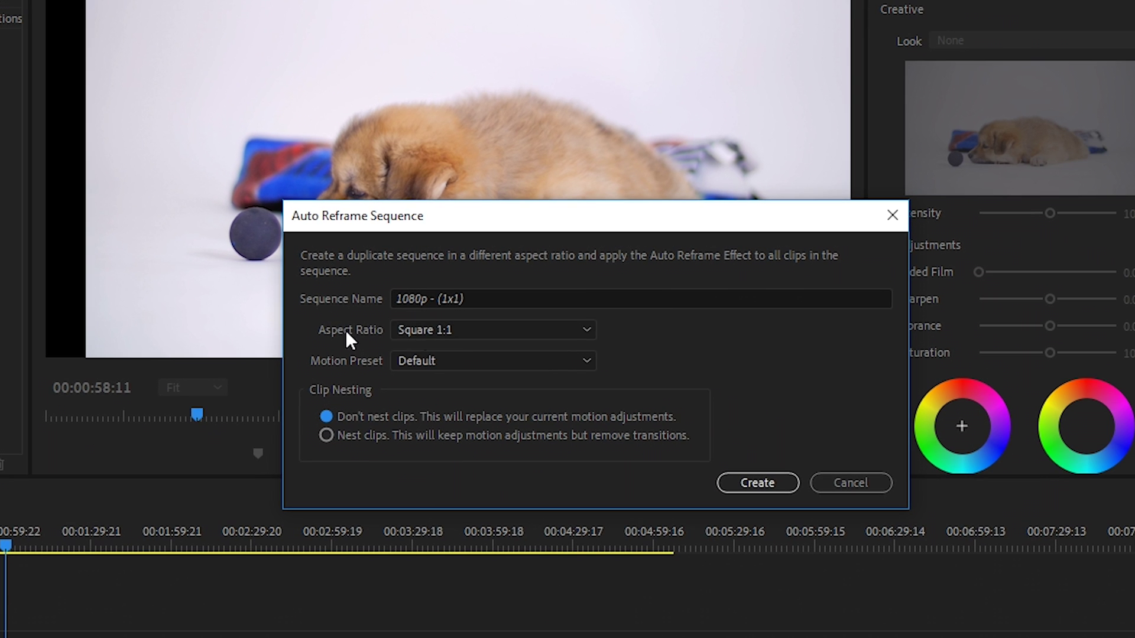
pyautogui.click(449, 329)
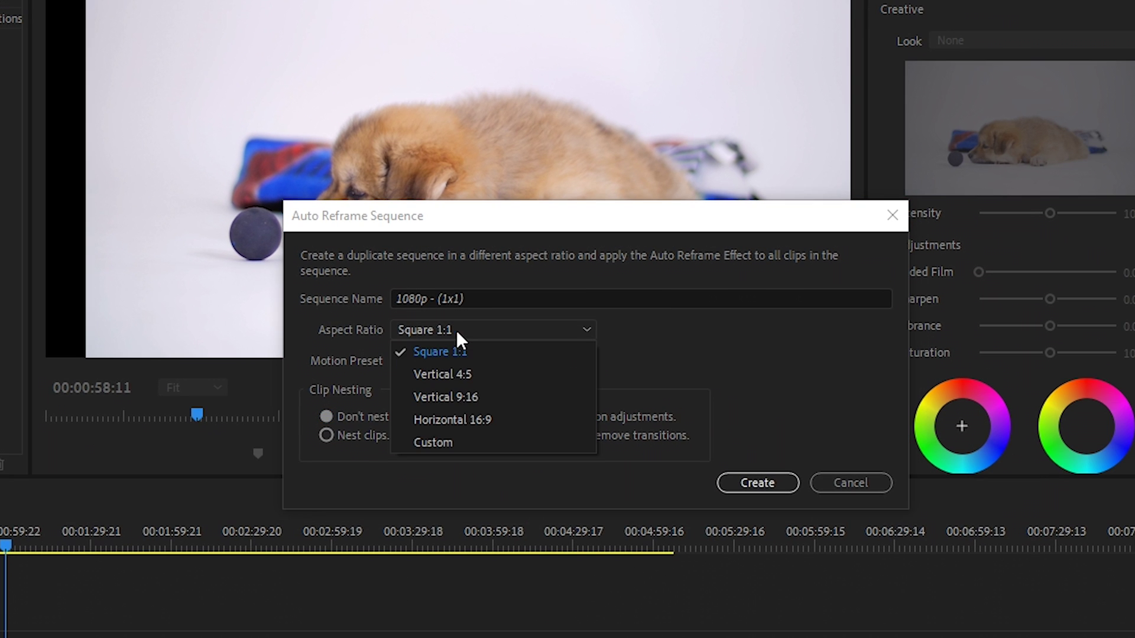
pyautogui.click(473, 396)
pyautogui.click(464, 363)
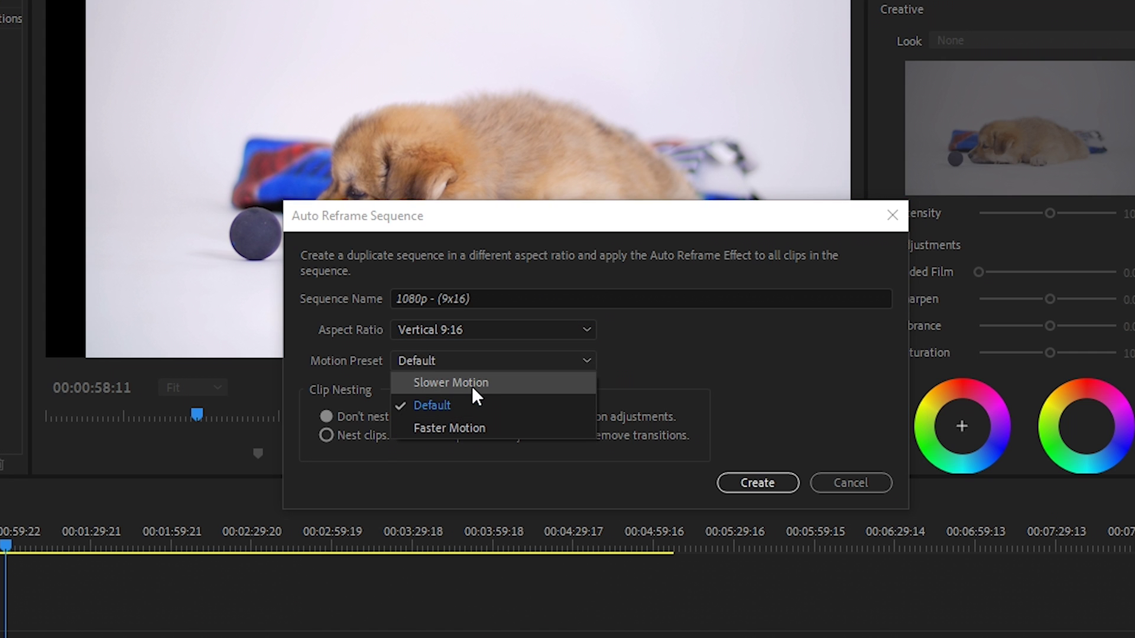
pyautogui.click(442, 404)
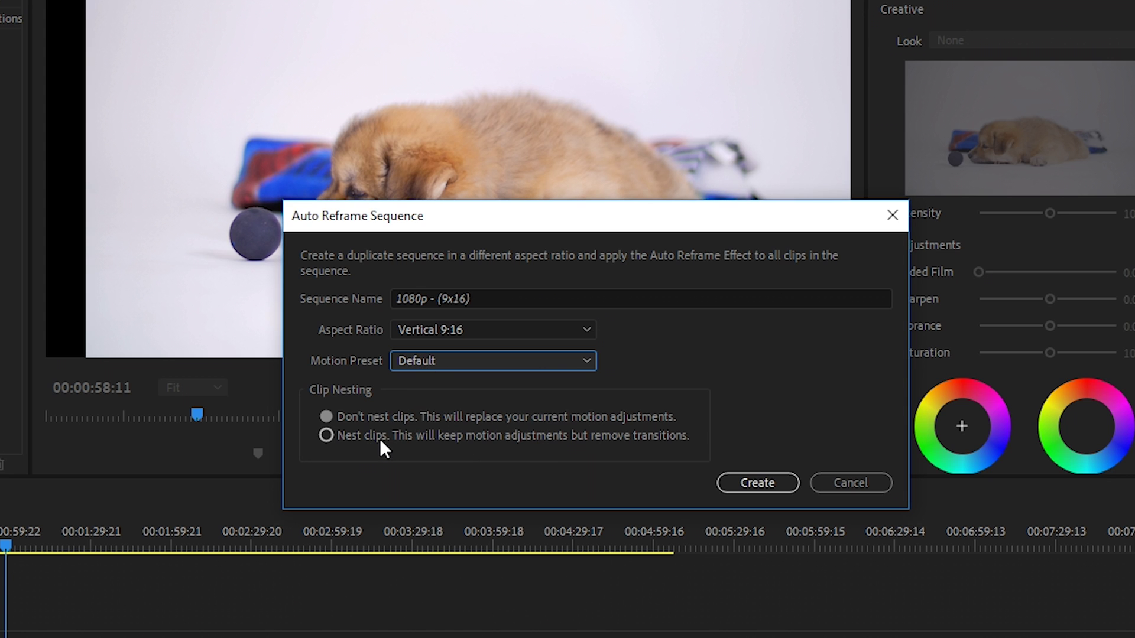
pyautogui.click(327, 436)
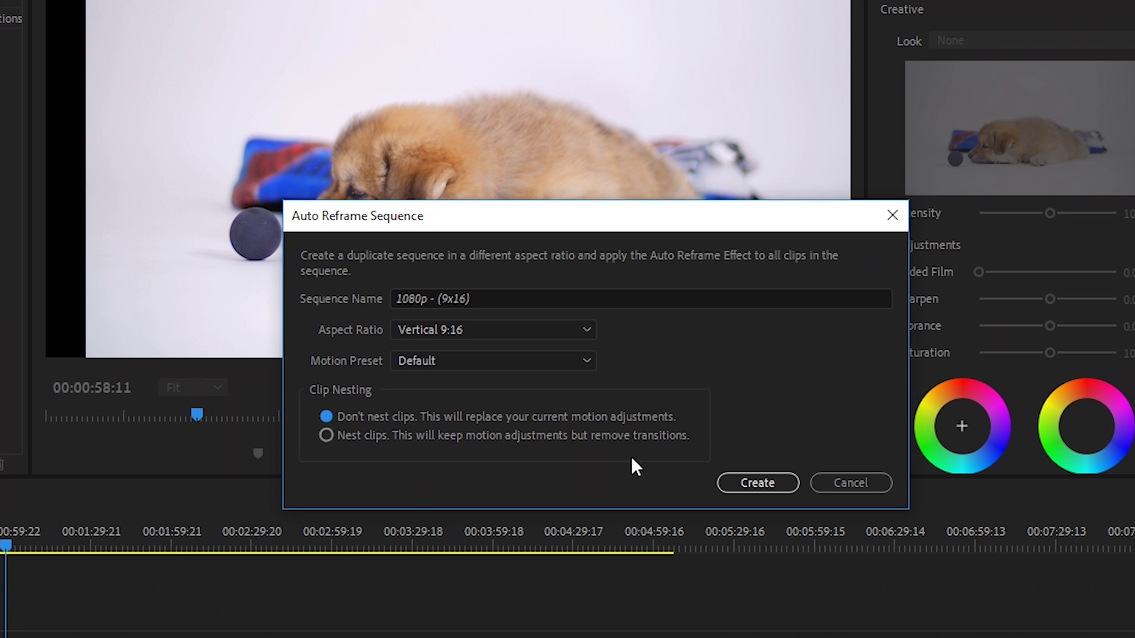
pyautogui.click(758, 483)
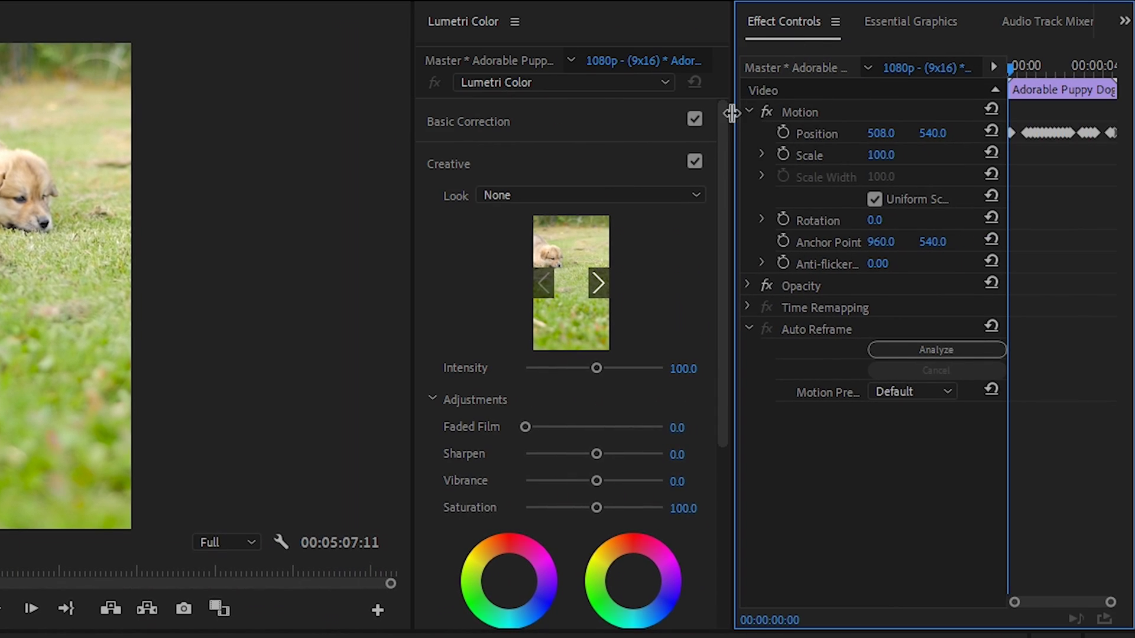
# Widen the Effect Controls panels and play the reframed sequence from the start and around 25 seconds
pyautogui.moveTo(732, 113); pyautogui.dragTo(375, 167)
pyautogui.moveTo(891, 157); pyautogui.dragTo(705, 191)
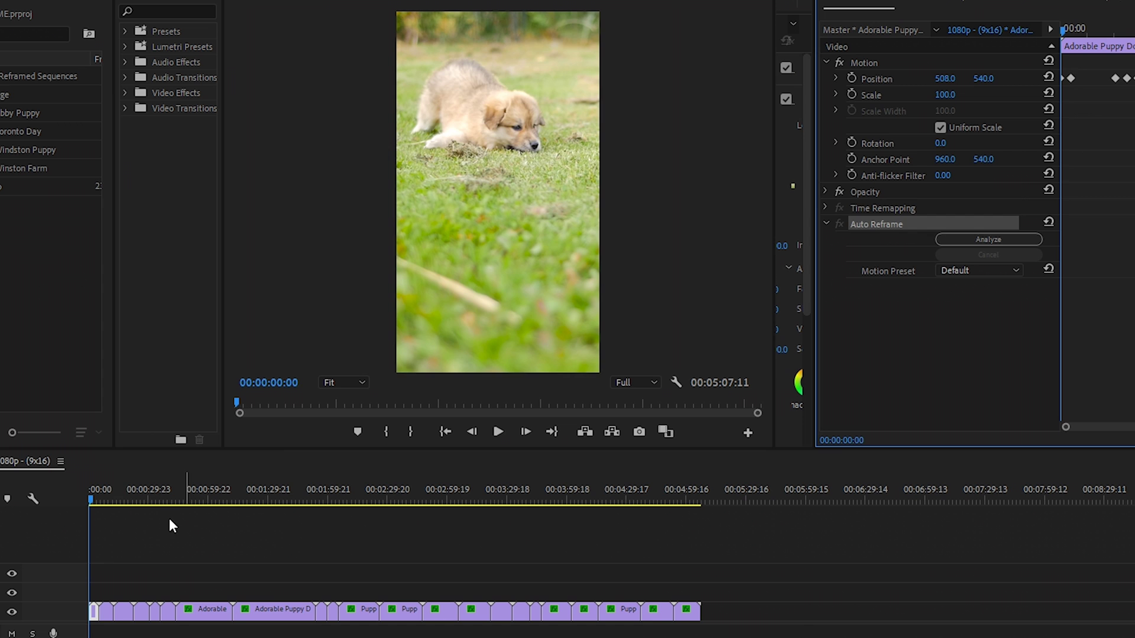
pyautogui.click(171, 525)
pyautogui.press('space')
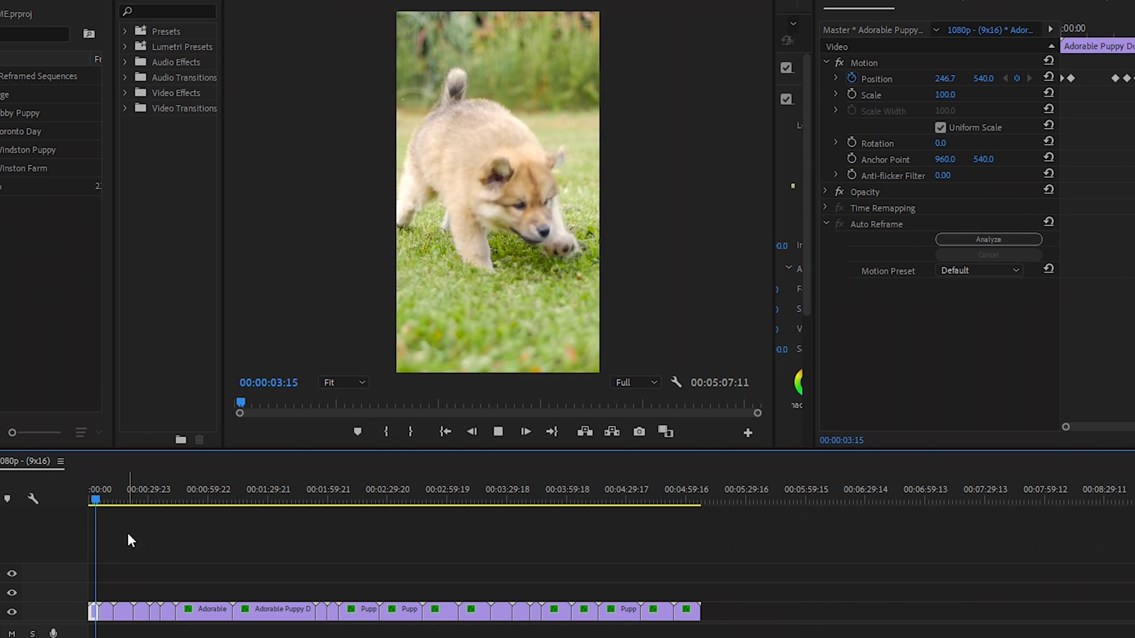
pyautogui.click(140, 493)
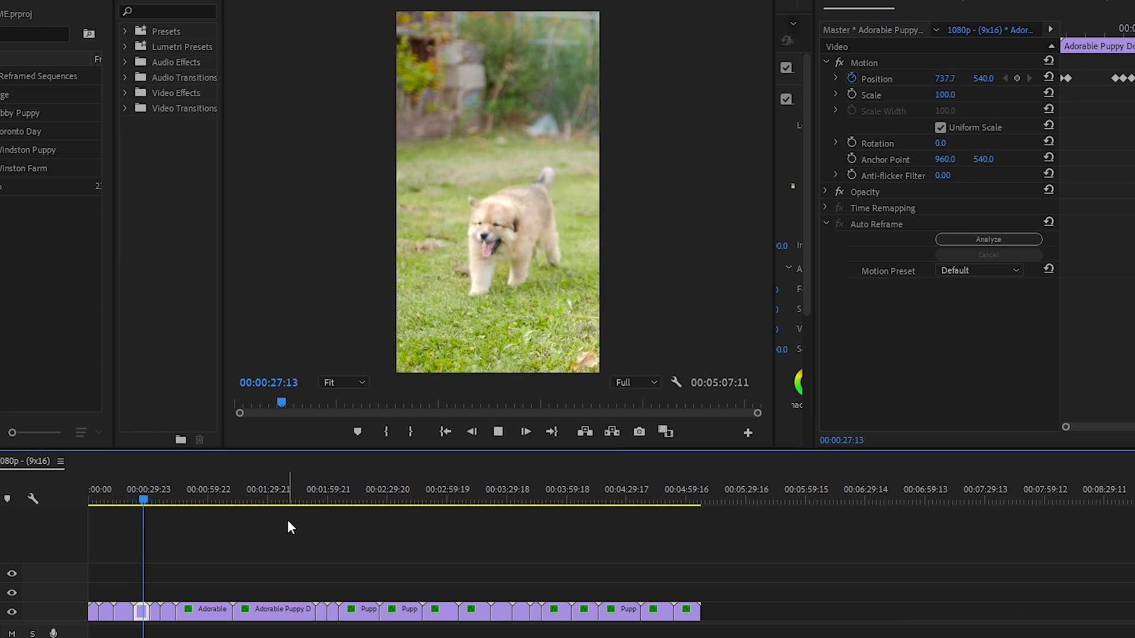
pyautogui.press('space')
# Preview reframed puppy clips around 2:30, 2:56 and 3:30, stopping on the puppy eating
pyautogui.press('space')
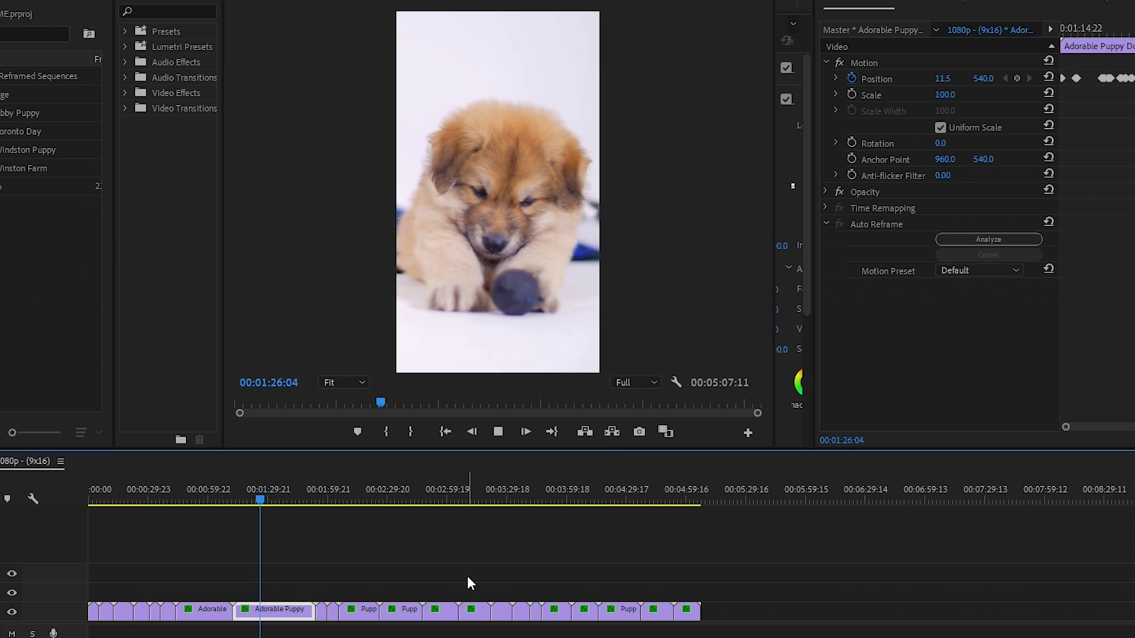
pyautogui.press('space')
pyautogui.click(391, 491)
pyautogui.press('space')
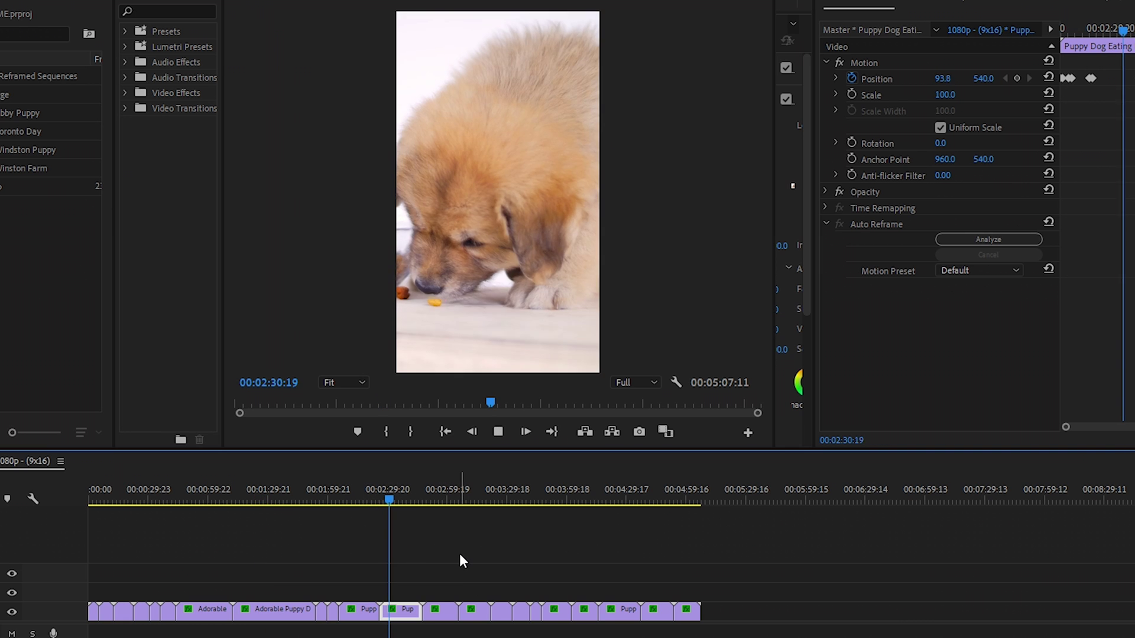
pyautogui.click(440, 489)
pyautogui.click(509, 497)
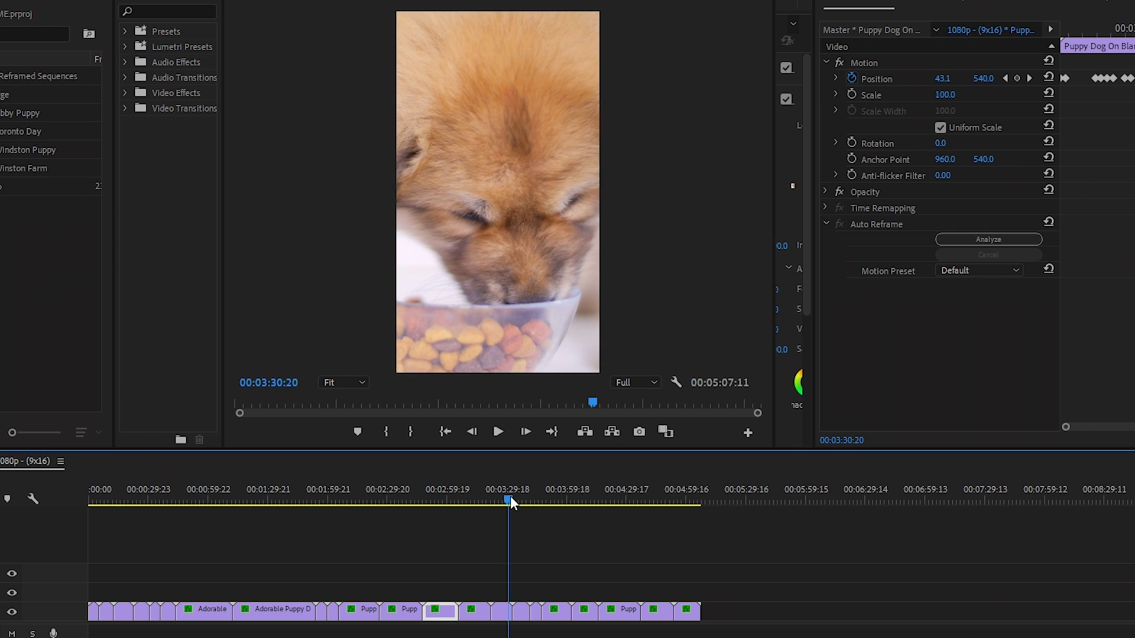
pyautogui.click(524, 499)
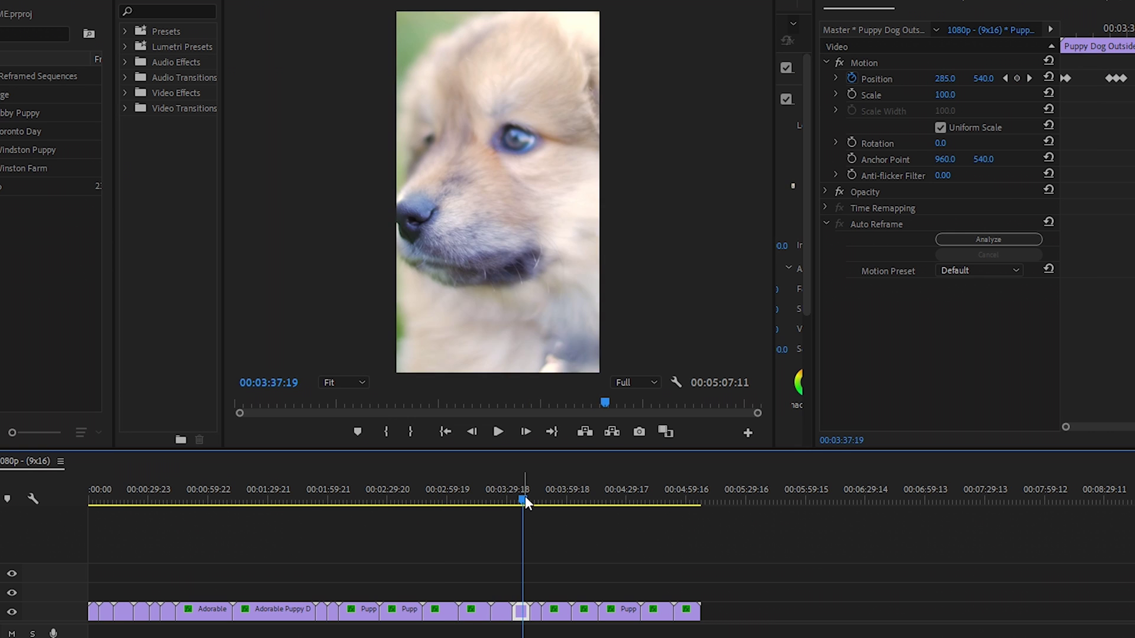
pyautogui.press('space')
pyautogui.click(557, 500)
pyautogui.click(623, 500)
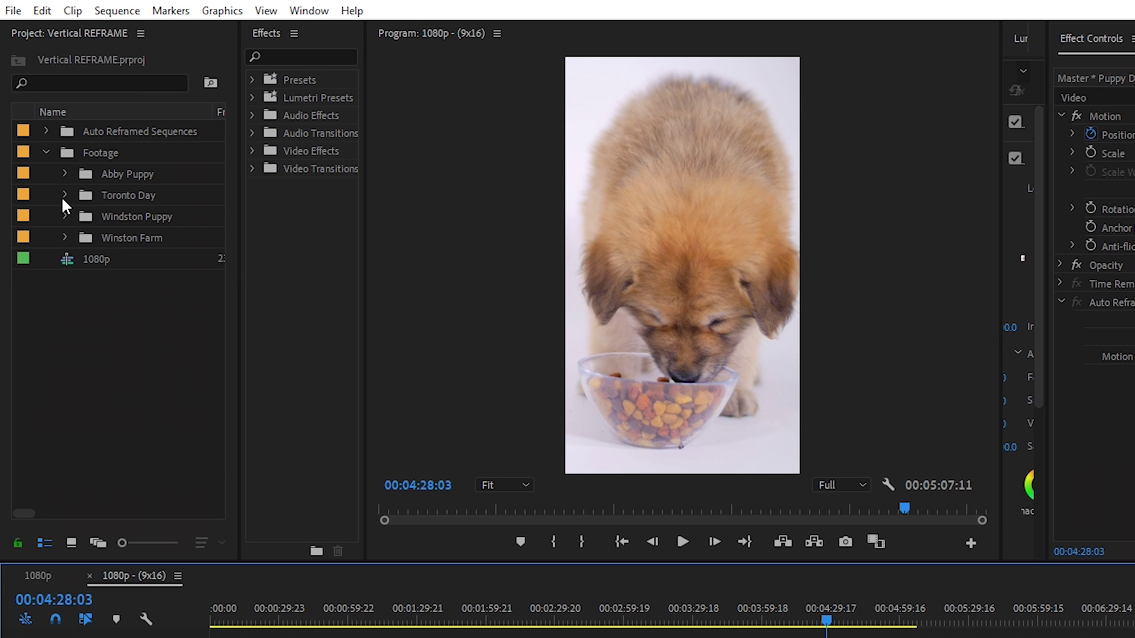
# Add all Toronto Day clips to the vertical sequence after the puppy footage
pyautogui.click(64, 195)
pyautogui.click(158, 456)
pyautogui.keyDown('shift'); pyautogui.click(108, 215); pyautogui.keyUp('shift')
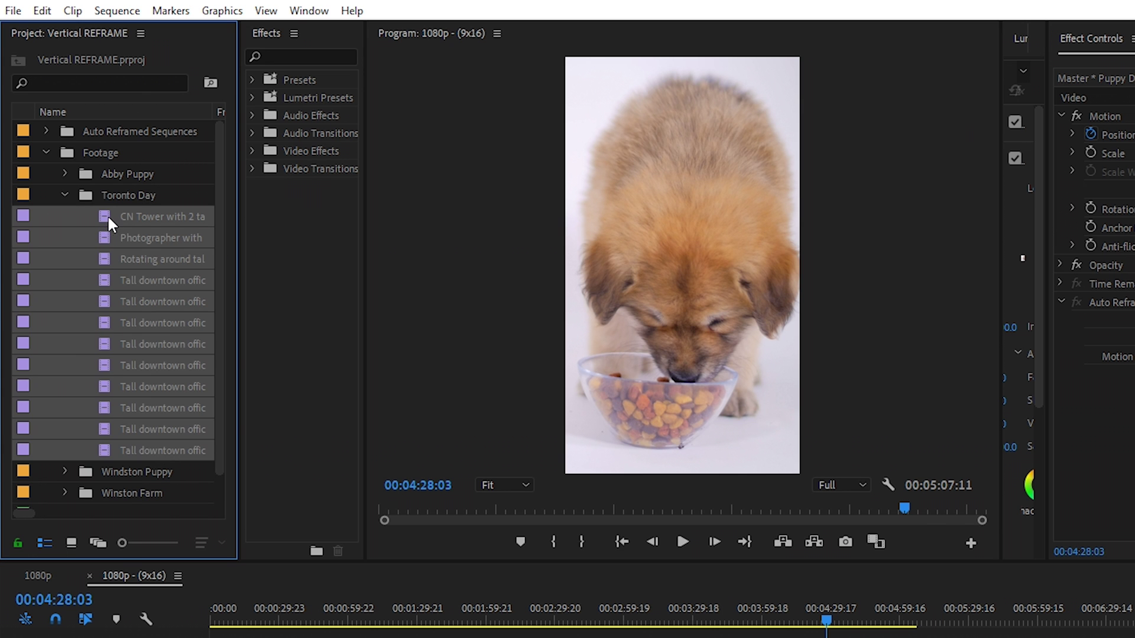
pyautogui.moveTo(108, 215); pyautogui.dragTo(990, 637)
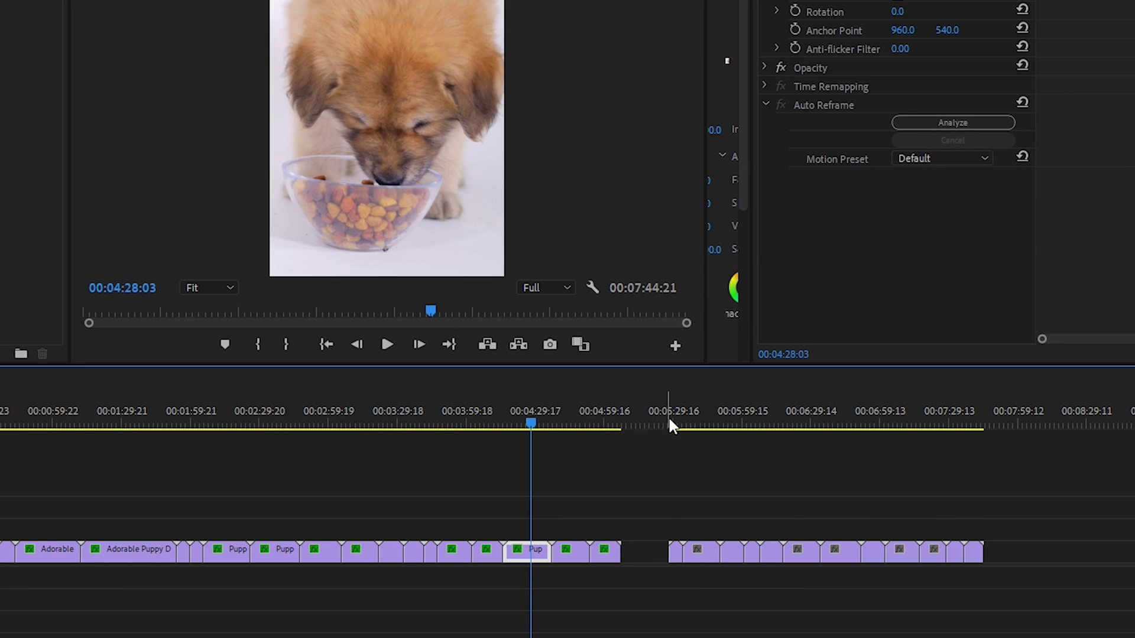
# Try Scale 50 on the CN Tower clip, then undo it back to 100
pyautogui.click(679, 415)
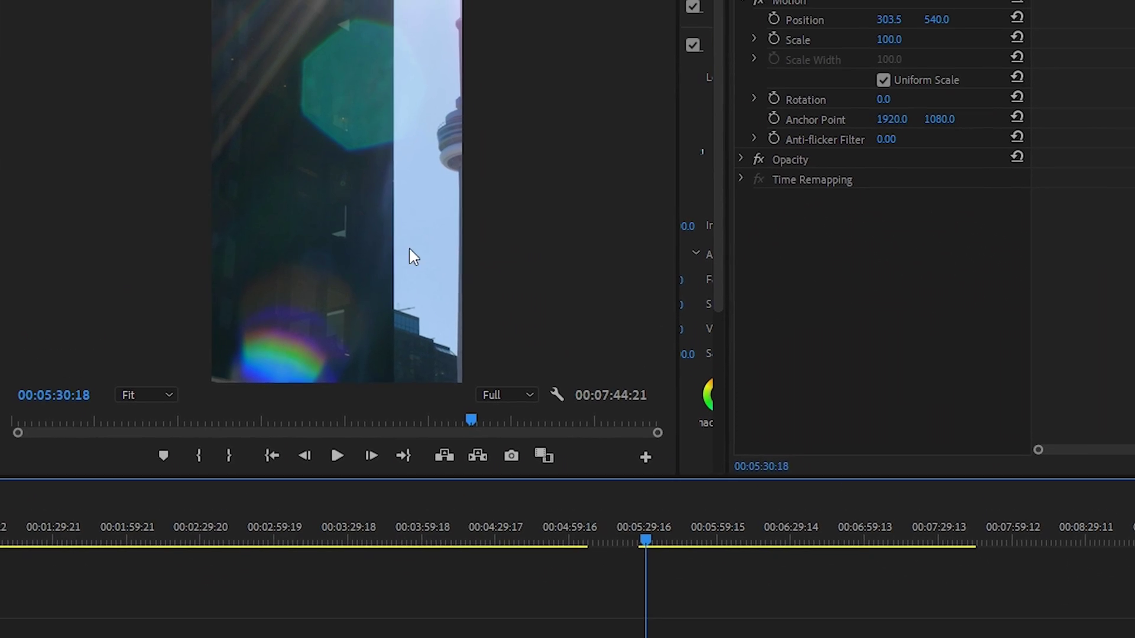
pyautogui.click(889, 39)
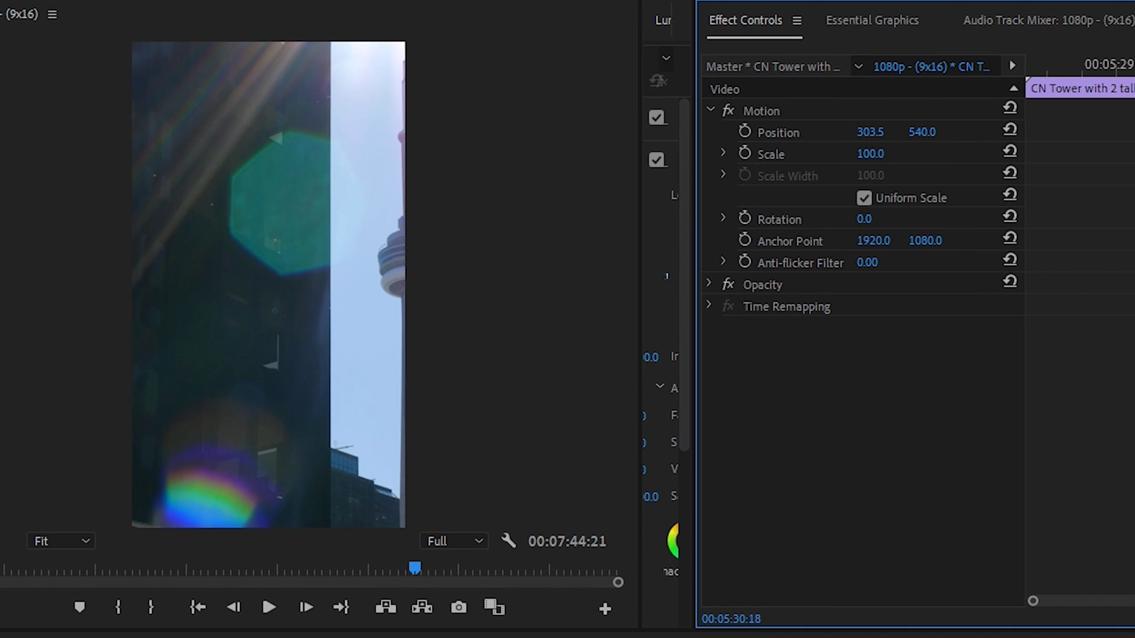
pyautogui.moveTo(870, 153); pyautogui.dragTo(841, 153)
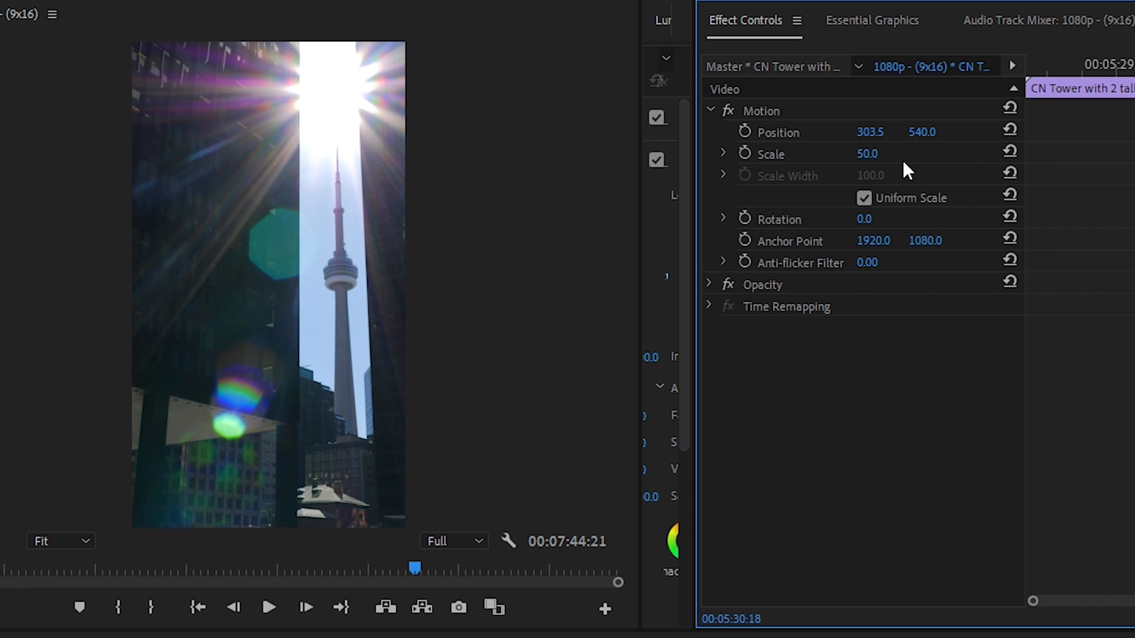
pyautogui.hotkey('ctrl', 'z')
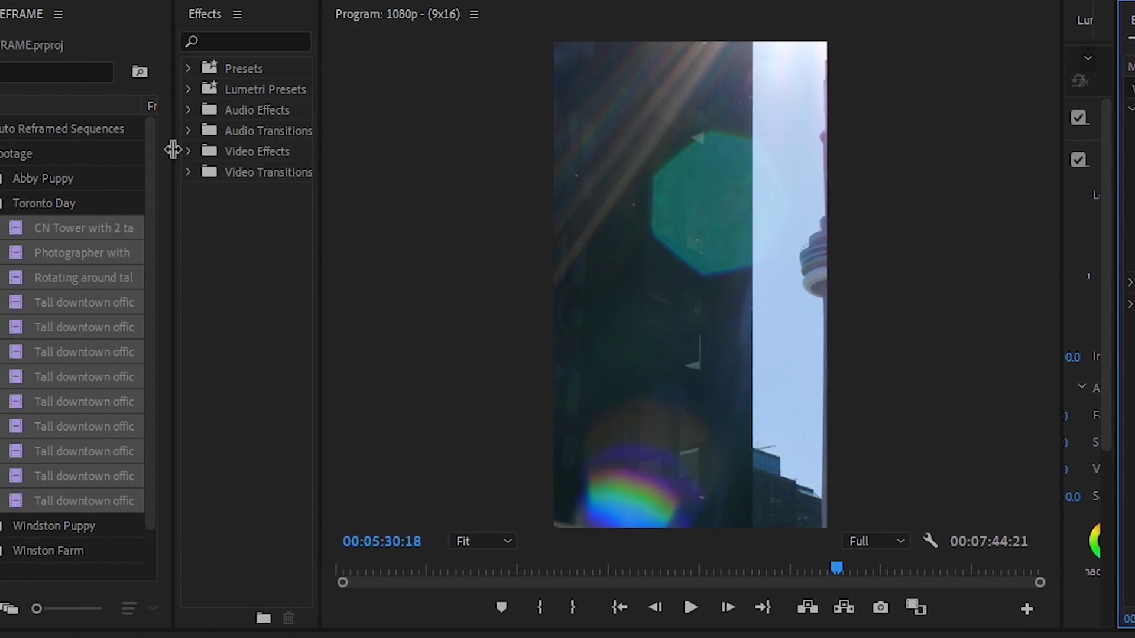
pyautogui.moveTo(172, 151); pyautogui.dragTo(43, 150)
# Search effects for 'ref' and apply Auto Reframe to the selected Toronto clips
pyautogui.click(231, 41)
pyautogui.write('re')
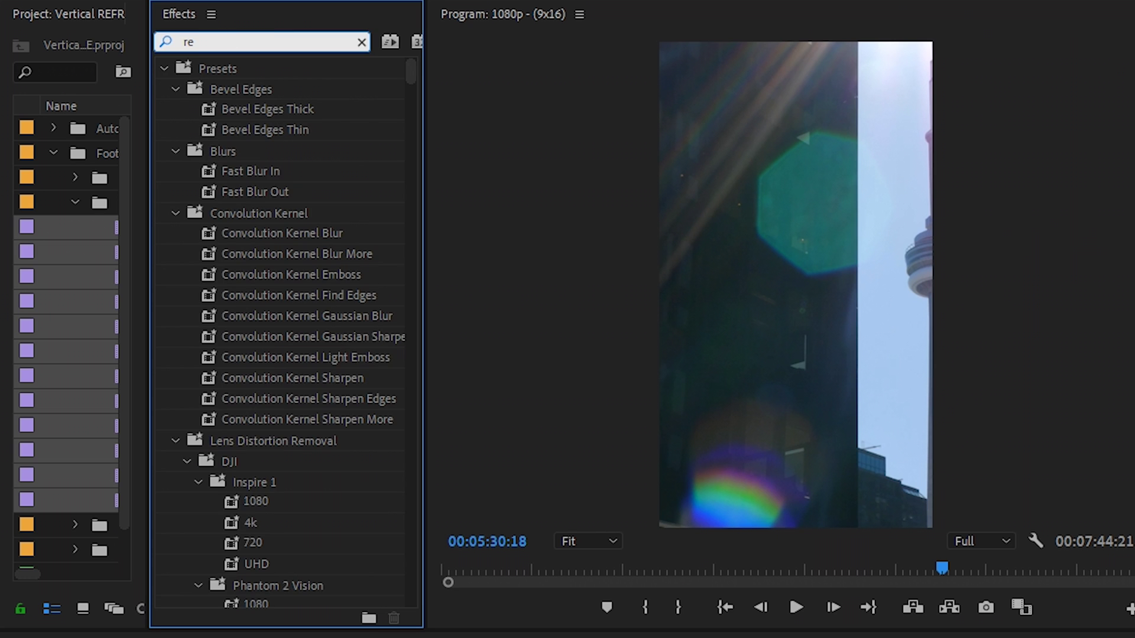
pyautogui.write('f')
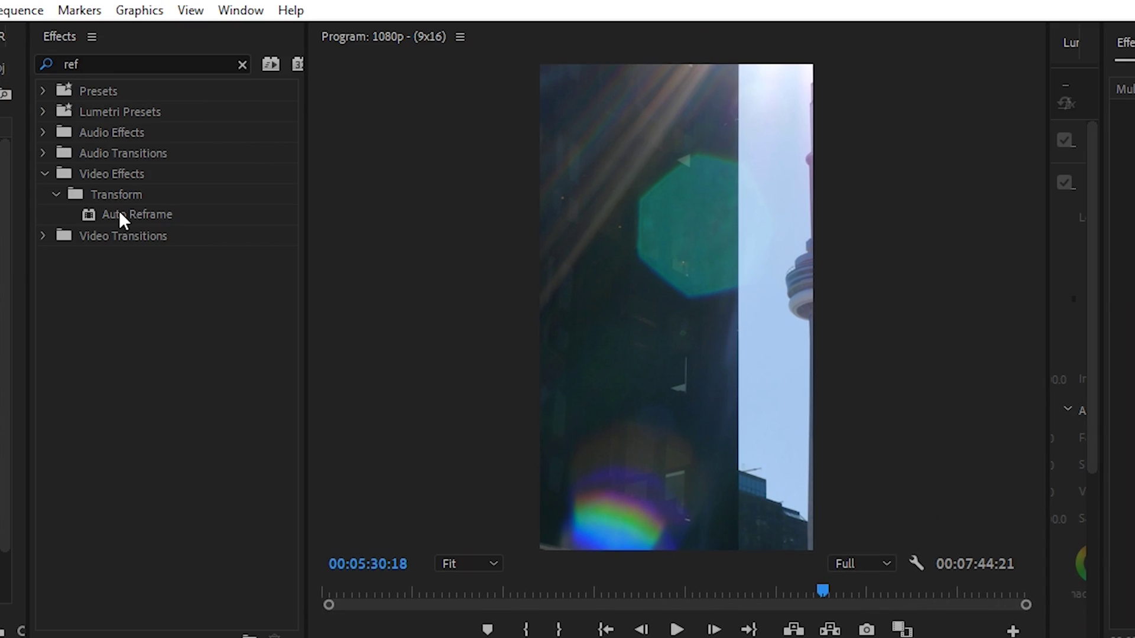
pyautogui.moveTo(118, 213); pyautogui.dragTo(721, 521)
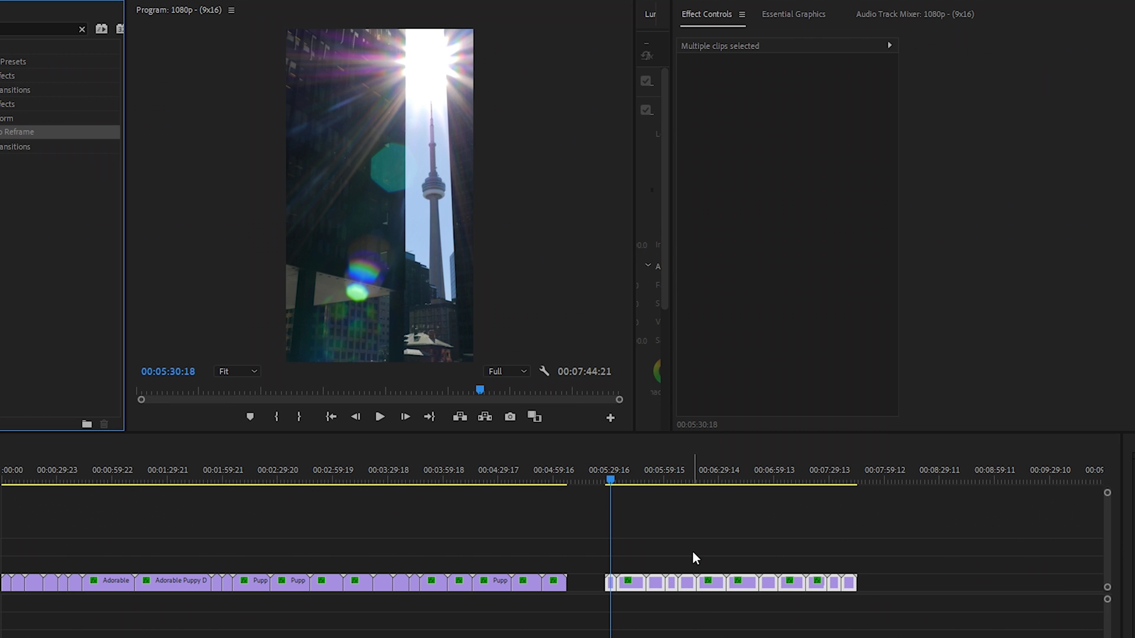
# Select the photographer clip and play it to check its reframing
pyautogui.click(629, 473)
pyautogui.click(621, 474)
pyautogui.press('space')
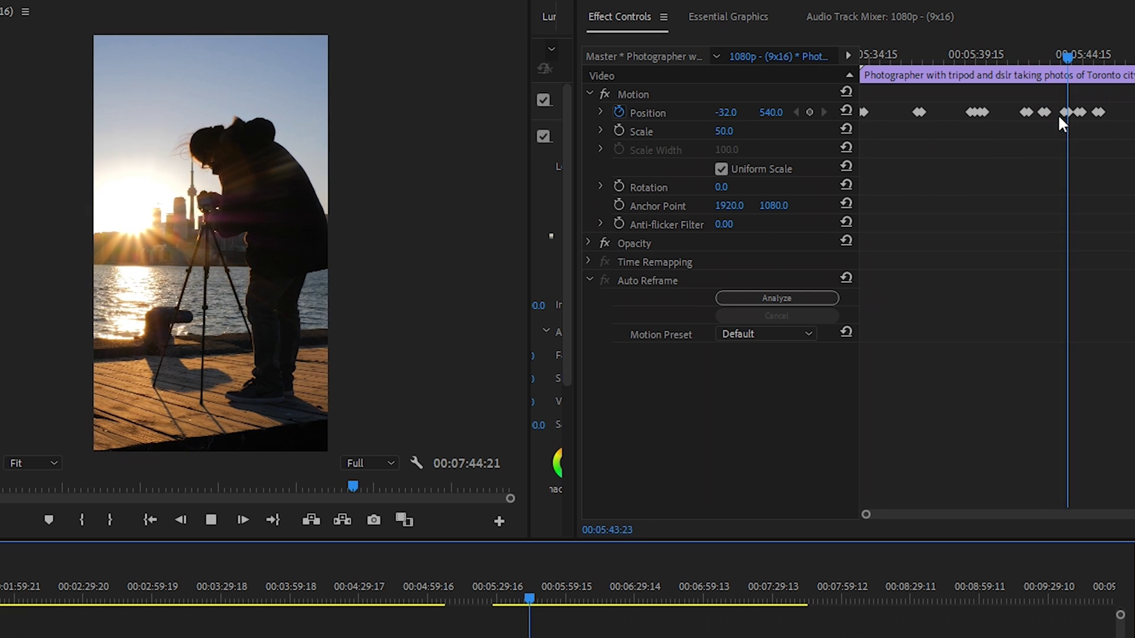
# Stop playback and apply the Transform effect, found by searching 'transf', to the photographer clip
pyautogui.press('space')
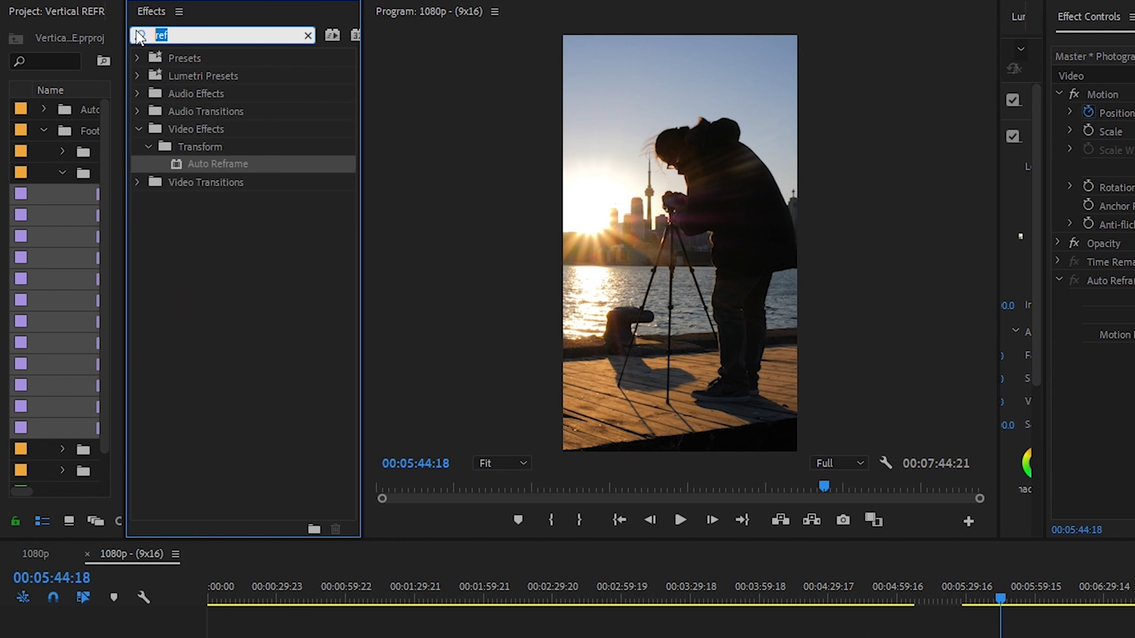
pyautogui.write('transf')
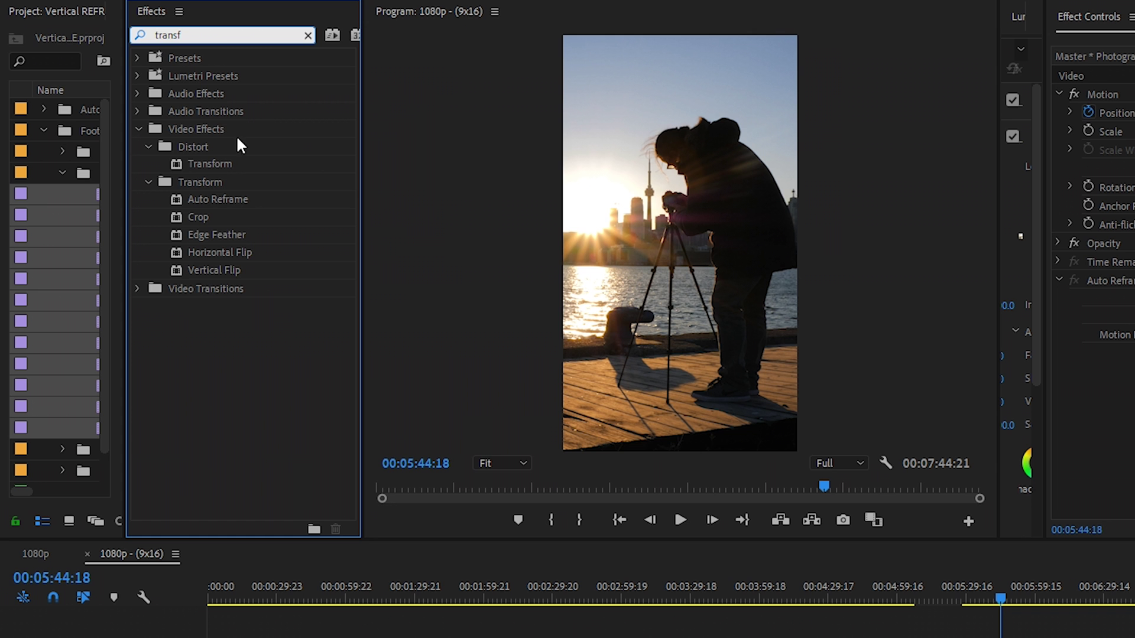
pyautogui.moveTo(206, 163); pyautogui.dragTo(775, 542)
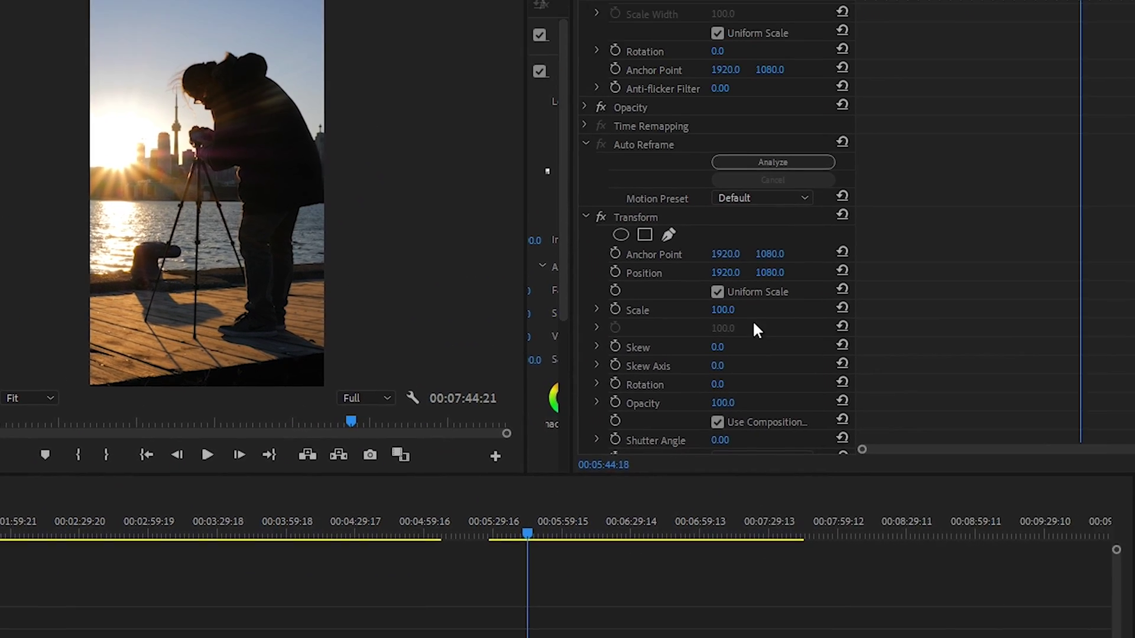
# Keyframe Transform Position, moving X from 1920 to 2151 later in the clip, then play it back
pyautogui.click(562, 389)
pyautogui.moveTo(795, 53); pyautogui.dragTo(1081, 53)
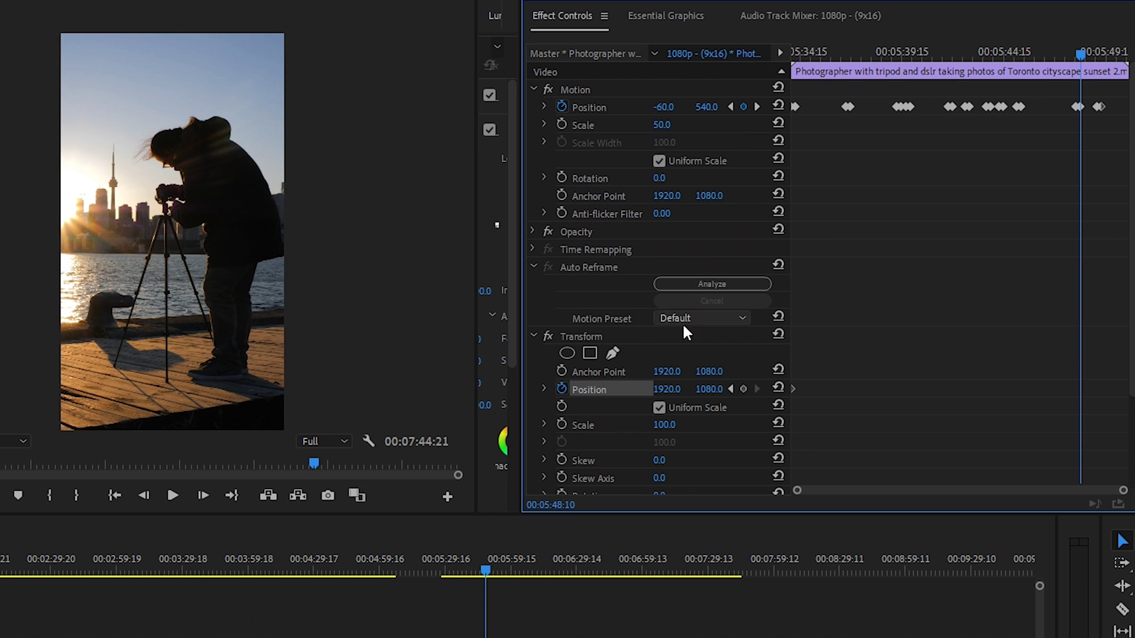
pyautogui.moveTo(667, 389); pyautogui.dragTo(733, 389)
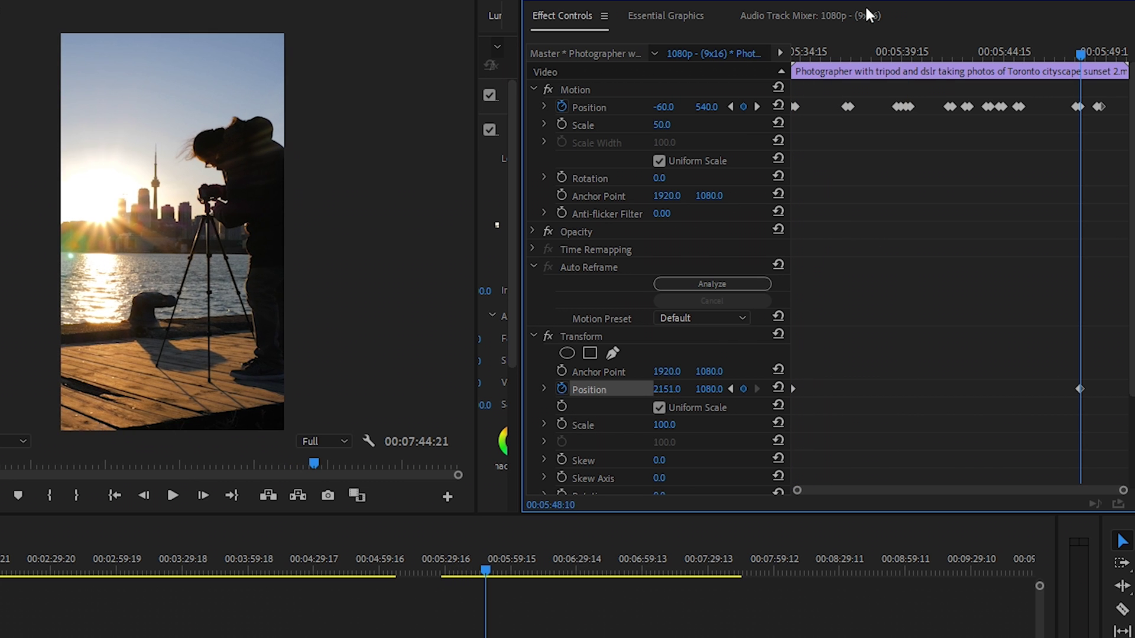
pyautogui.click(797, 58)
pyautogui.press('space')
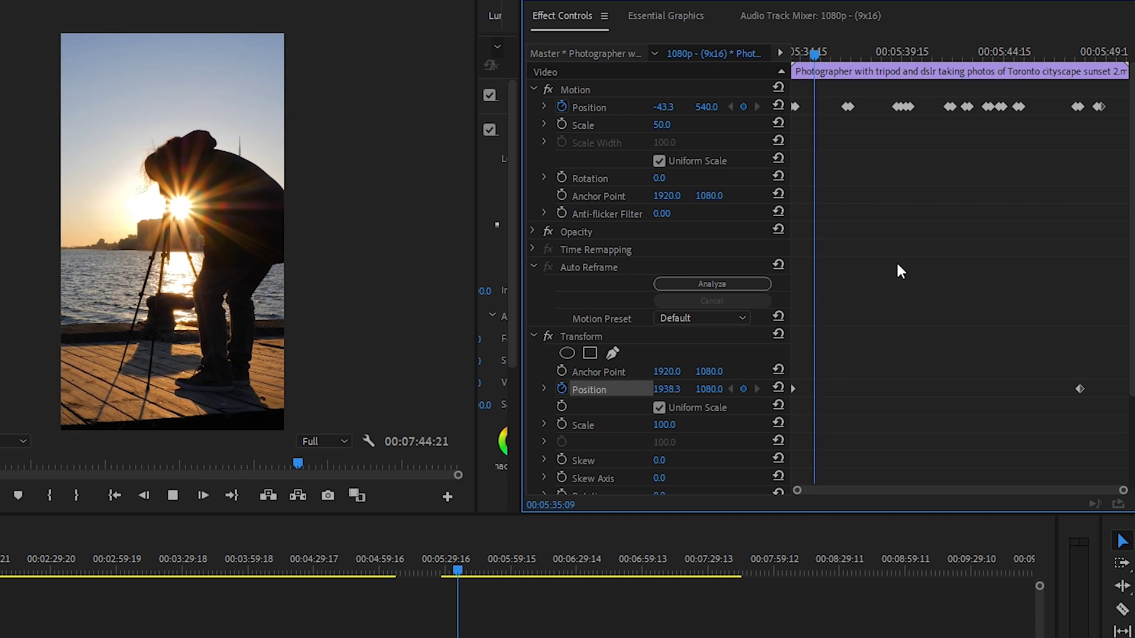